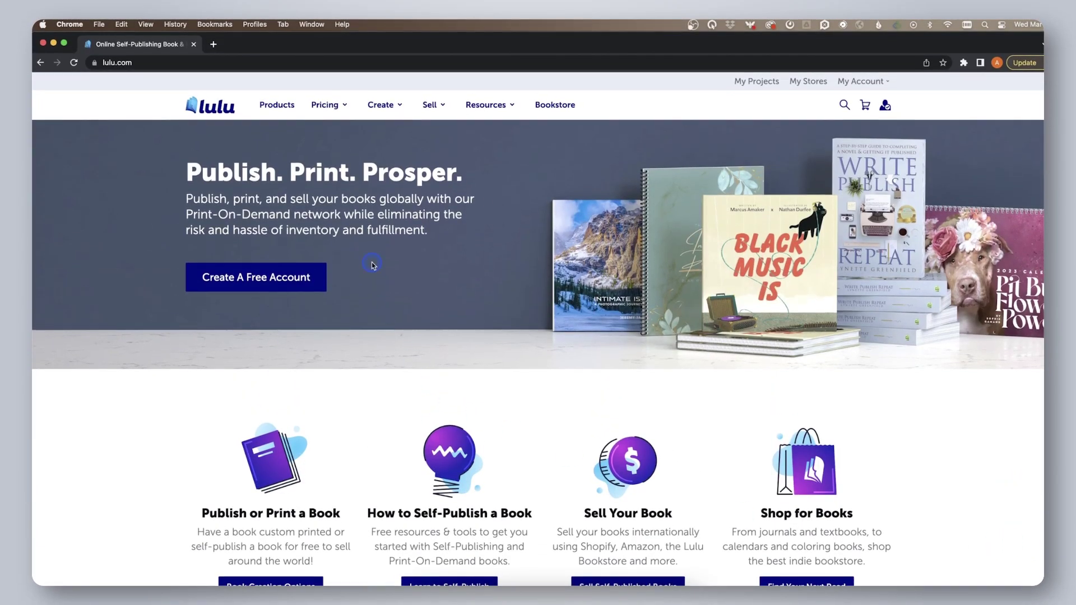
- Reveal the Pricing dropdown in Lulu's top navigation bar
{"action": "mouse_move", "coordinate": [325, 108]}
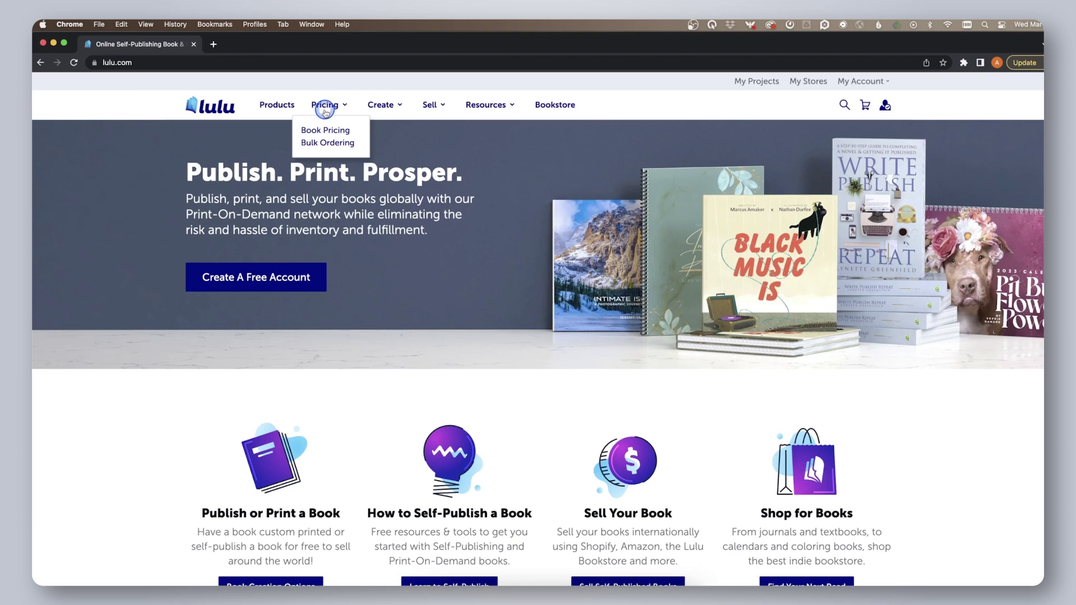
- Open Lulu's Book Pricing calculator and set US Trade 6 x 9 in size with 140 pages
{"action": "left_click", "coordinate": [325, 131]}
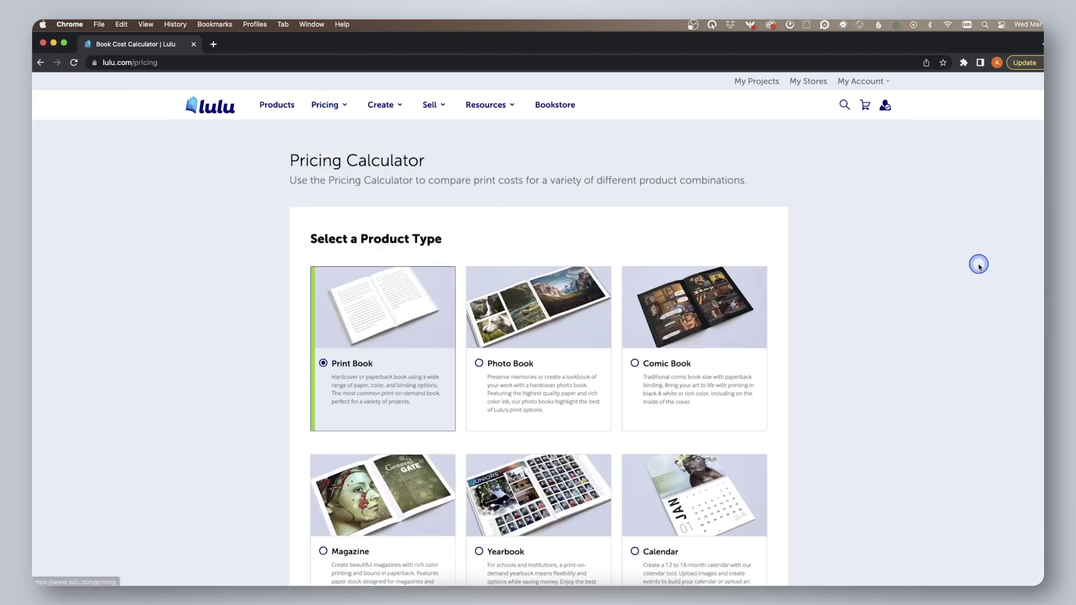
{"action": "scroll", "coordinate": [874, 354], "scroll_direction": "down", "scroll_amount": 10}
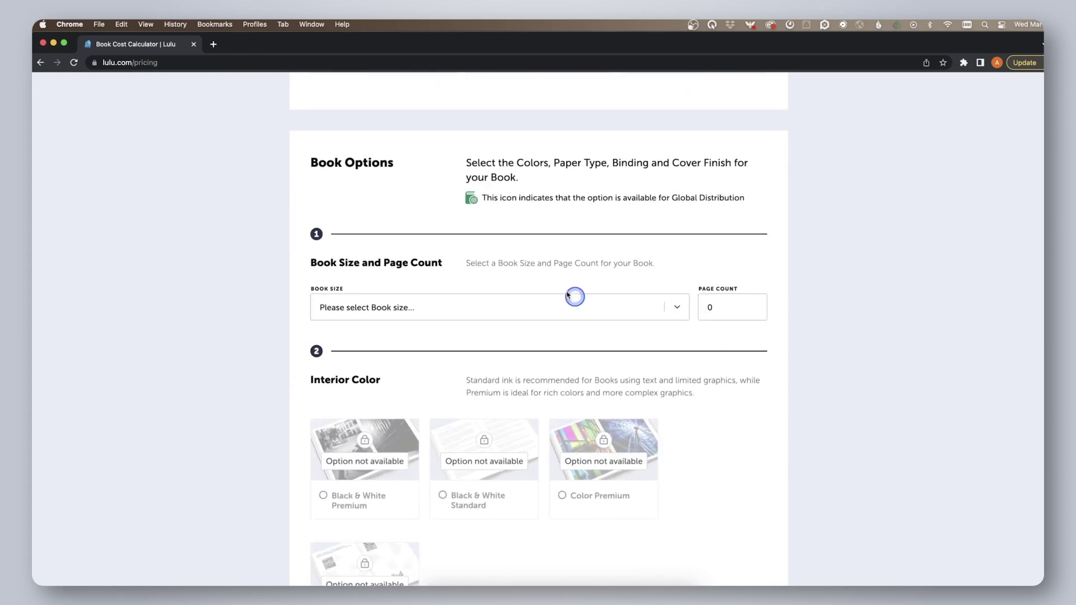
{"action": "left_click", "coordinate": [429, 307]}
{"action": "left_click", "coordinate": [392, 375]}
{"action": "left_click", "coordinate": [718, 308]}
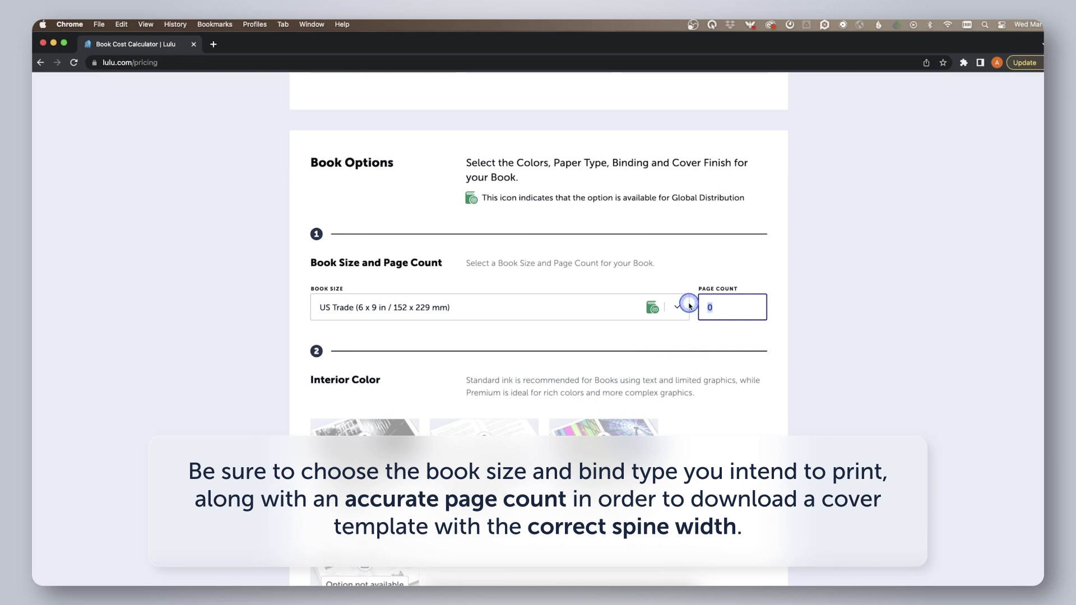
{"action": "type", "text": "140"}
- Choose Black & White Standard interior, 60# White paper, paperback binding and matte cover finish
{"action": "scroll", "coordinate": [795, 375], "scroll_direction": "down", "scroll_amount": 3}
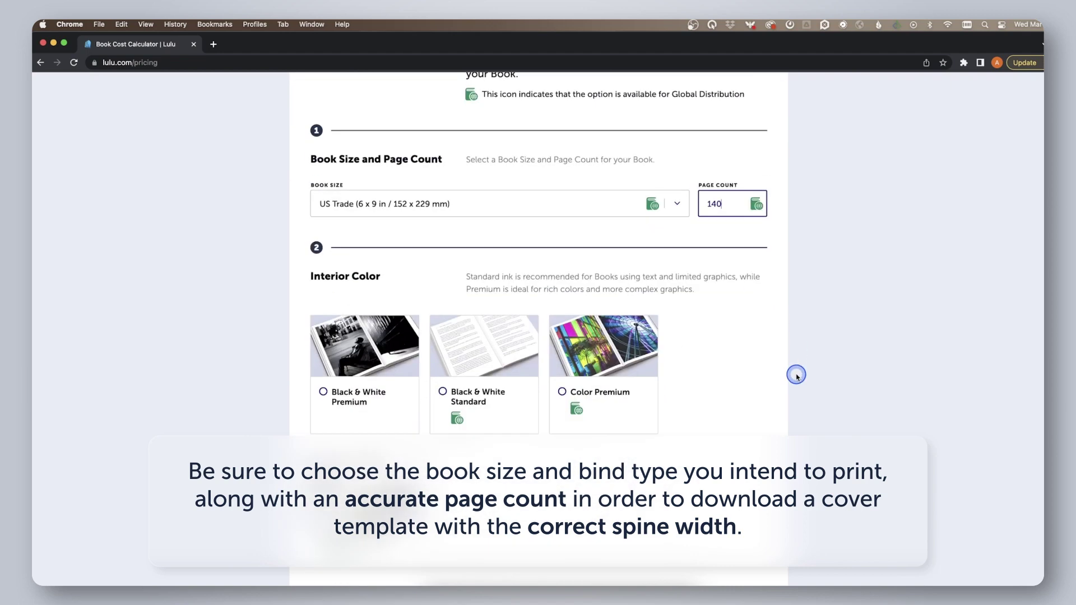
{"action": "scroll", "coordinate": [796, 375], "scroll_direction": "down", "scroll_amount": 3}
{"action": "scroll", "coordinate": [795, 376], "scroll_direction": "up", "scroll_amount": 2}
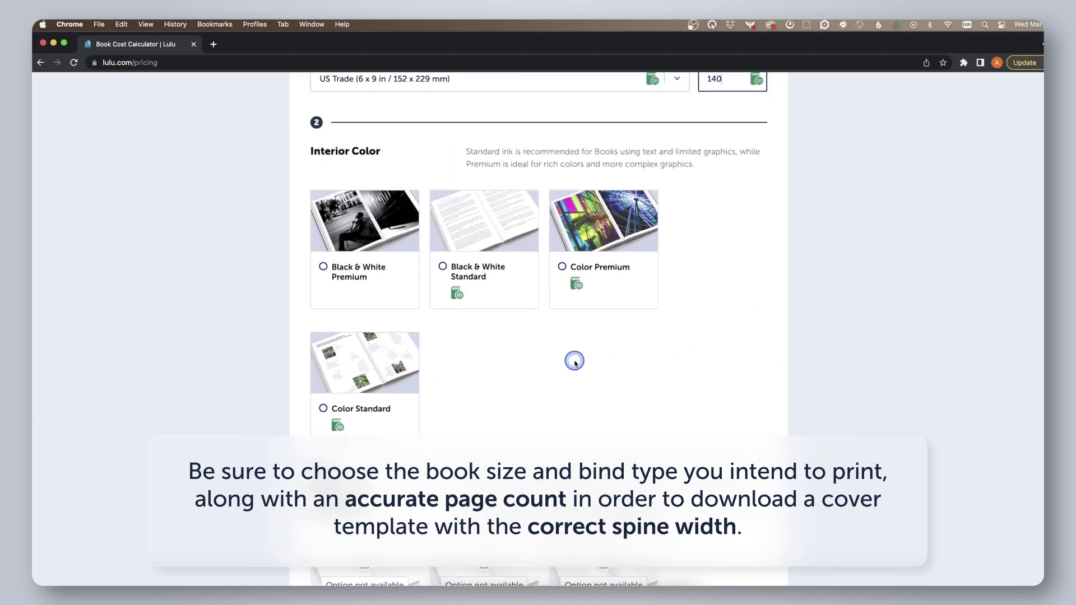
{"action": "left_click", "coordinate": [482, 295]}
{"action": "scroll", "coordinate": [748, 359], "scroll_direction": "down", "scroll_amount": 7}
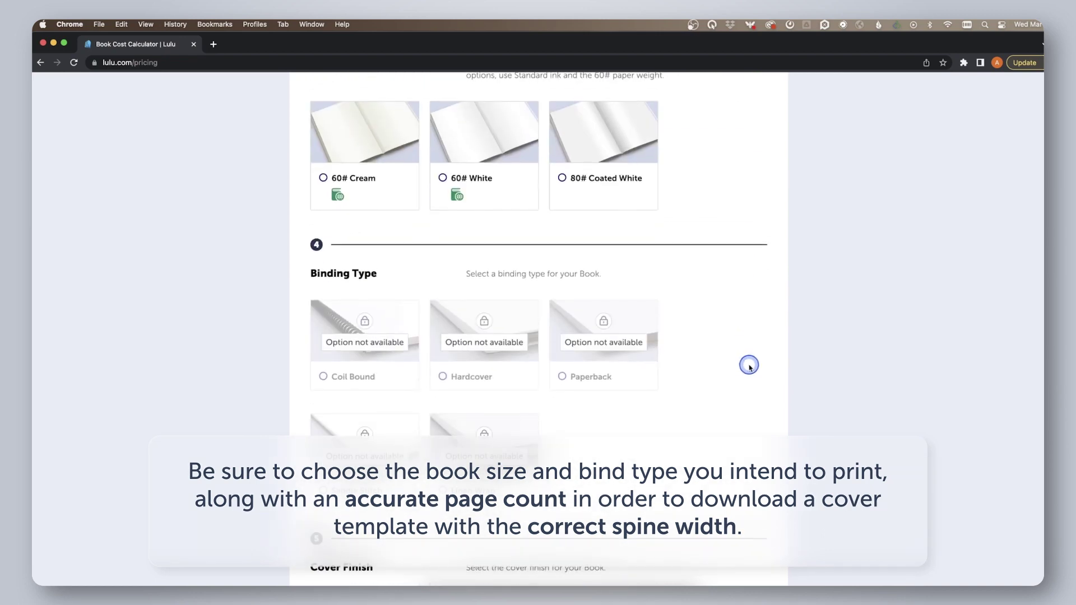
{"action": "scroll", "coordinate": [749, 365], "scroll_direction": "up", "scroll_amount": 3}
{"action": "left_click", "coordinate": [482, 312]}
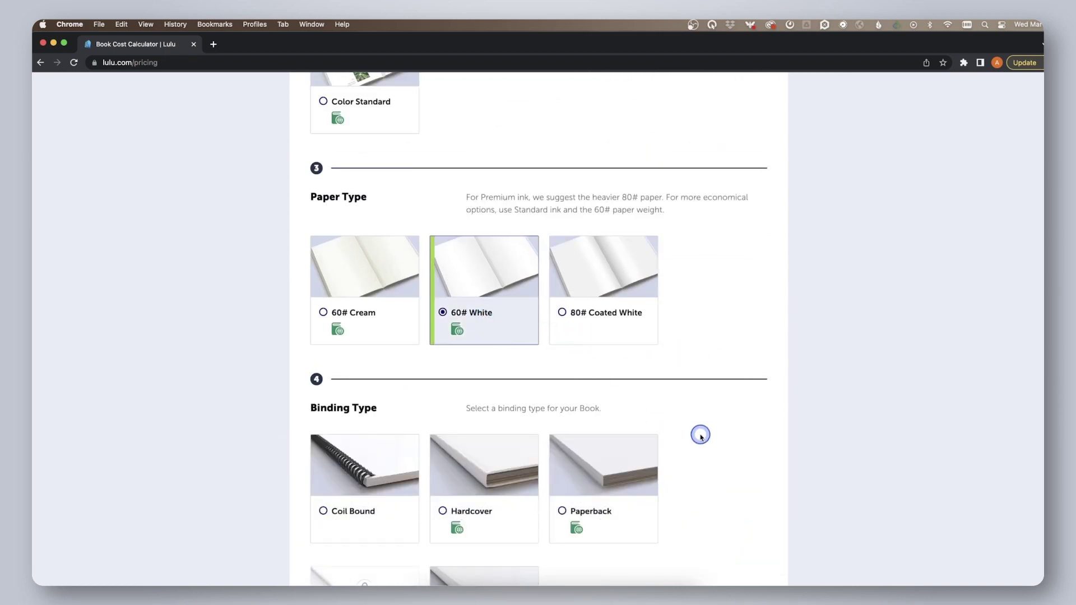
{"action": "scroll", "coordinate": [701, 436], "scroll_direction": "down", "scroll_amount": 3}
{"action": "left_click", "coordinate": [610, 397]}
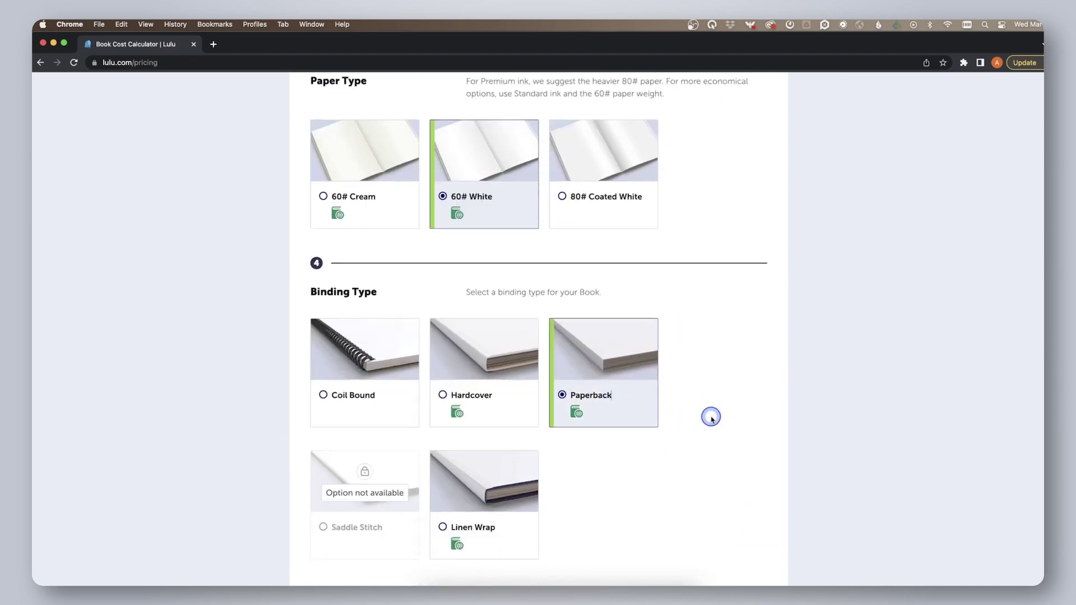
{"action": "scroll", "coordinate": [711, 417], "scroll_direction": "down", "scroll_amount": 6}
{"action": "left_click", "coordinate": [502, 439]}
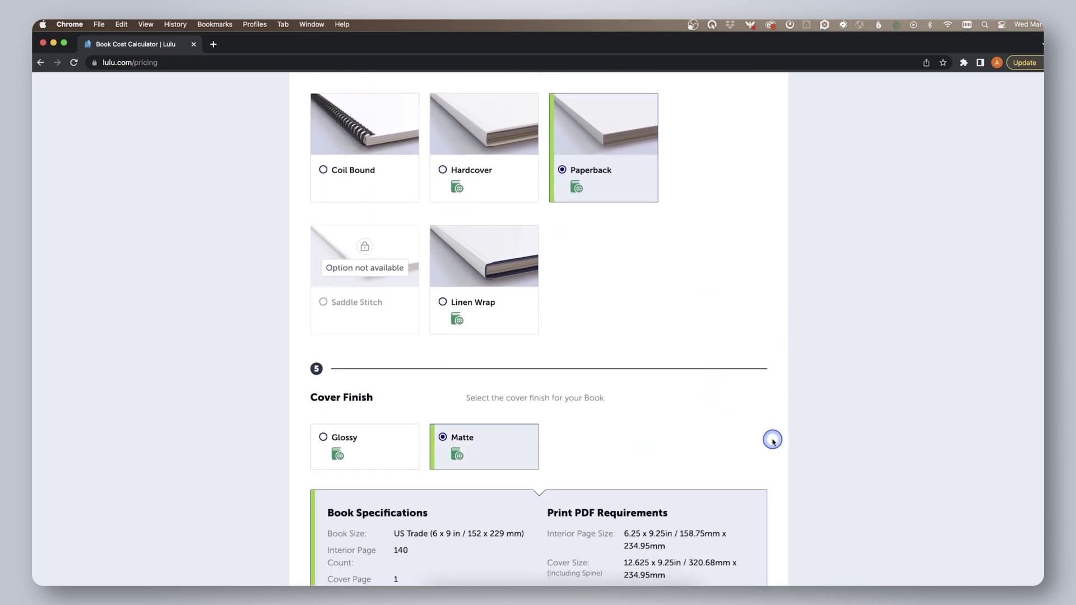
{"action": "scroll", "coordinate": [772, 440], "scroll_direction": "down", "scroll_amount": 4}
{"action": "scroll", "coordinate": [773, 440], "scroll_direction": "down", "scroll_amount": 3}
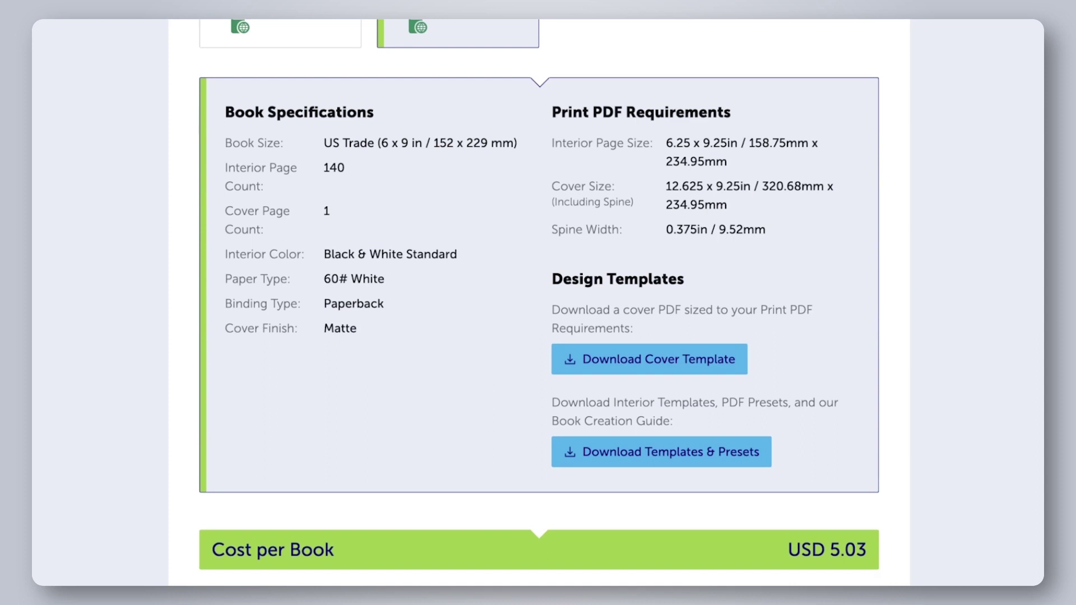
- Download Lulu's cover template PDF from the Design Templates section
{"action": "left_click", "coordinate": [675, 358]}
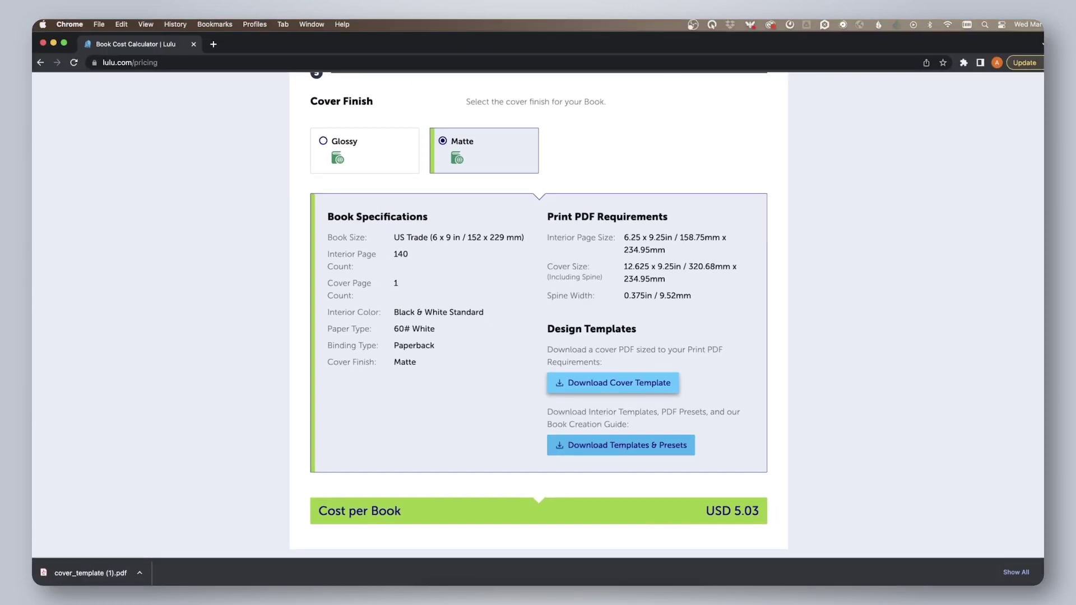
- Open cover_template (1).pdf in Photoshop, accepting the default PDF import settings
{"action": "left_click", "coordinate": [619, 577]}
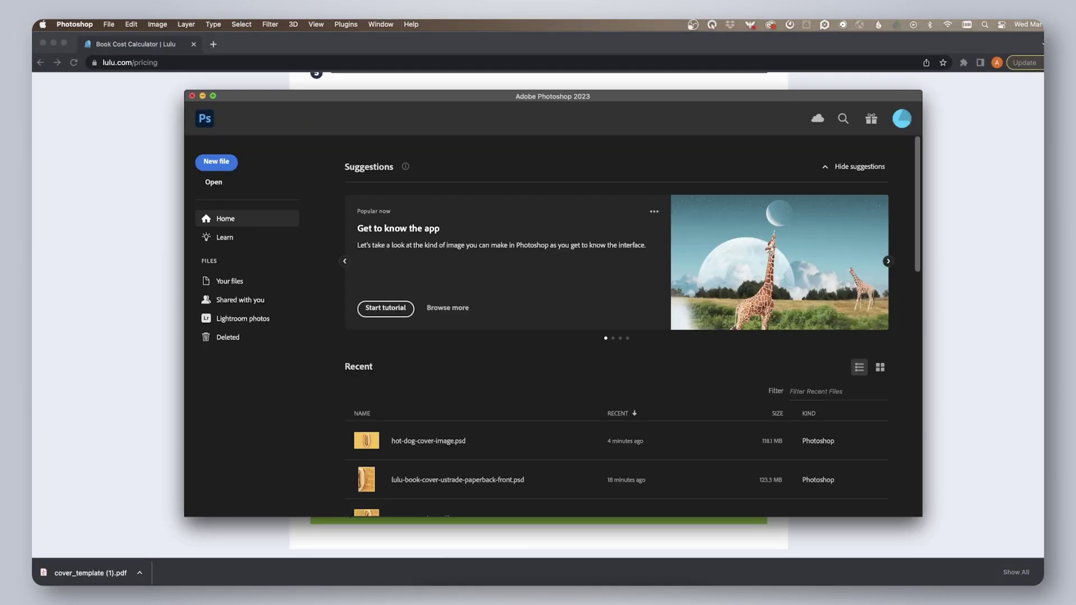
{"action": "left_click", "coordinate": [214, 182]}
{"action": "left_click", "coordinate": [323, 175]}
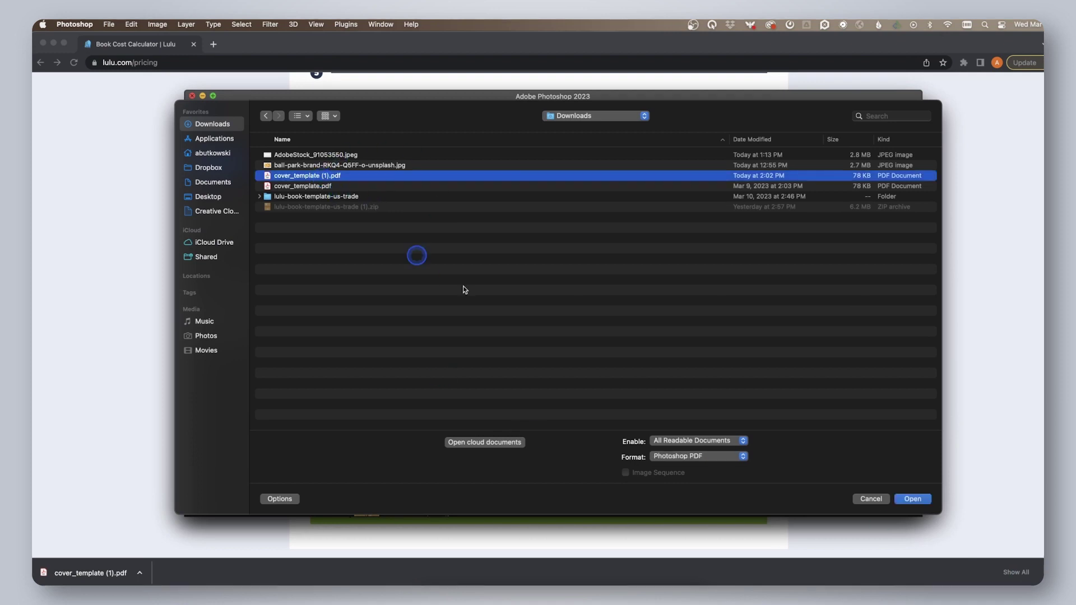
{"action": "left_click", "coordinate": [913, 499]}
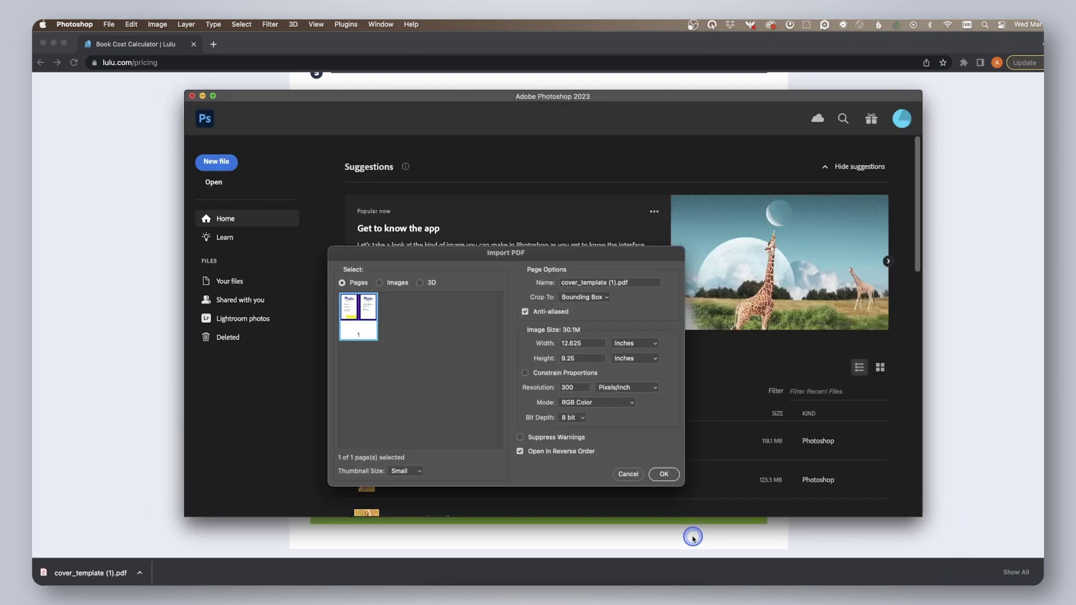
{"action": "left_click", "coordinate": [663, 475]}
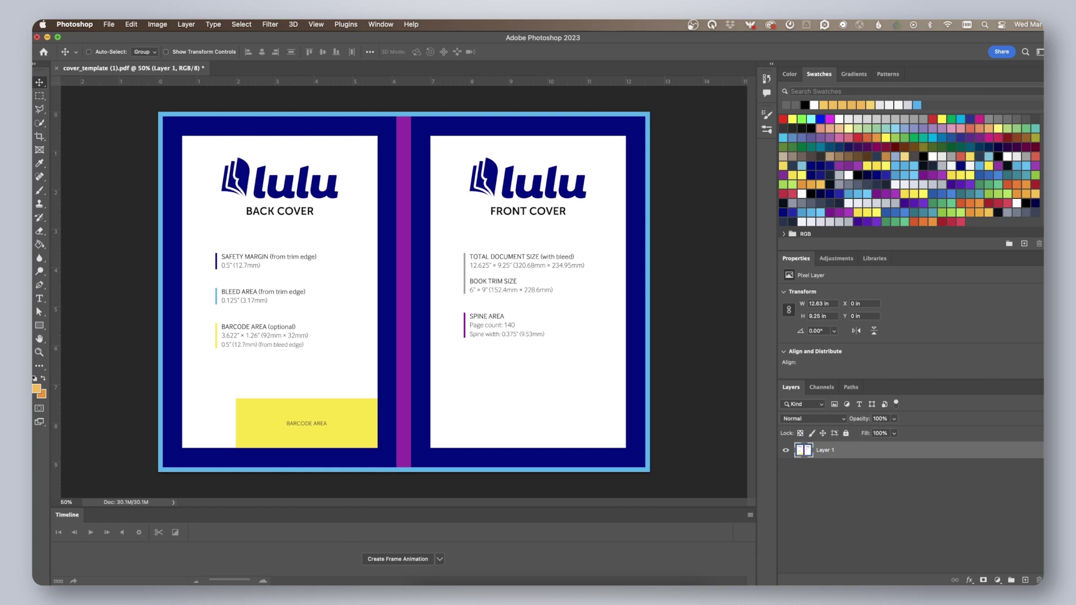
{"action": "left_click", "coordinate": [130, 24]}
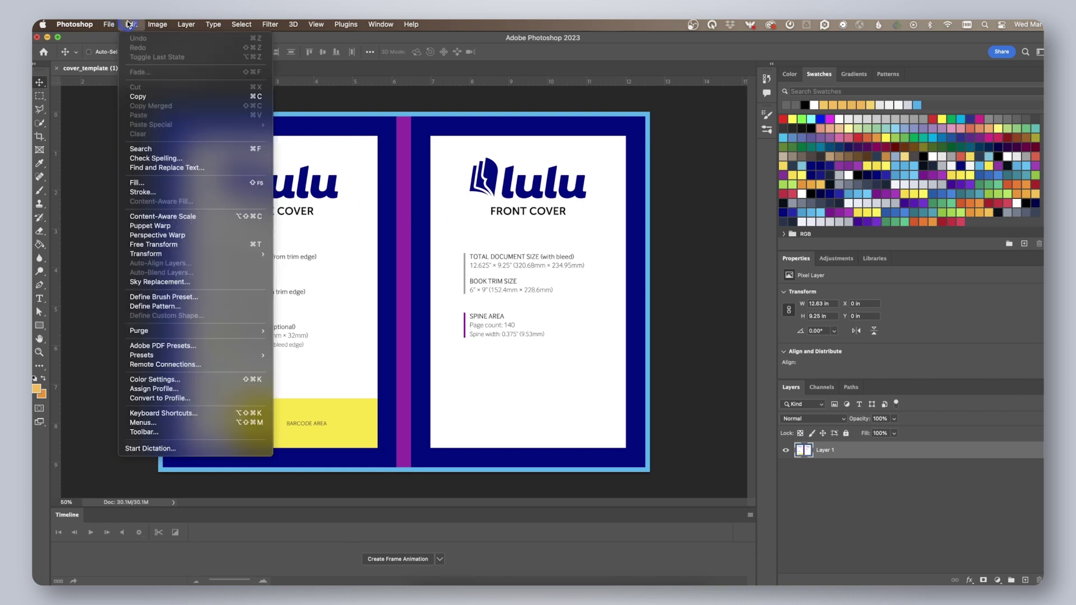
{"action": "left_click", "coordinate": [160, 382]}
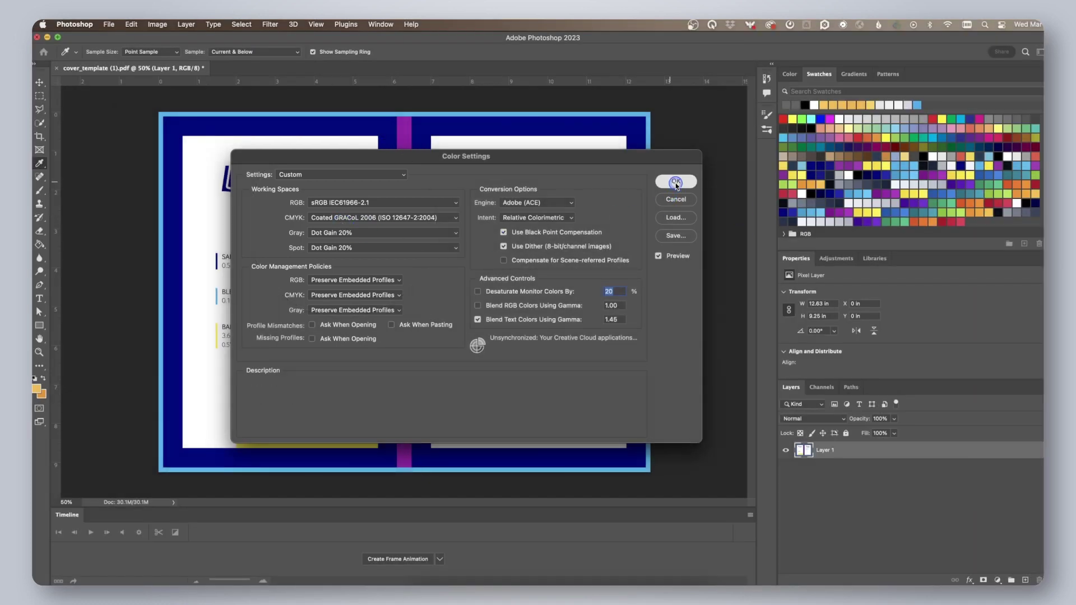
{"action": "left_click", "coordinate": [675, 181]}
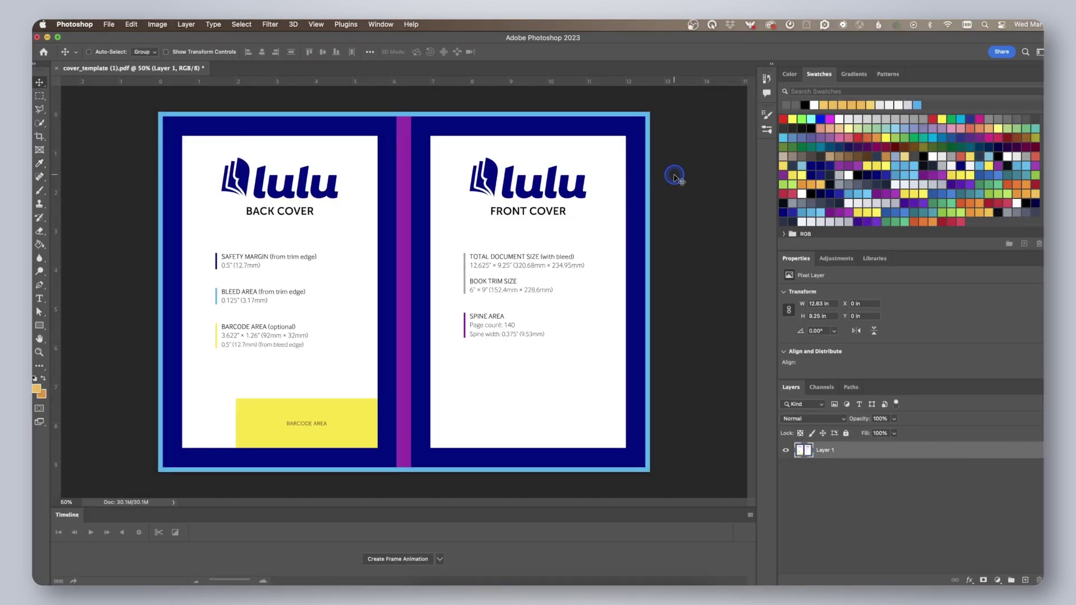
{"action": "left_click", "coordinate": [157, 25]}
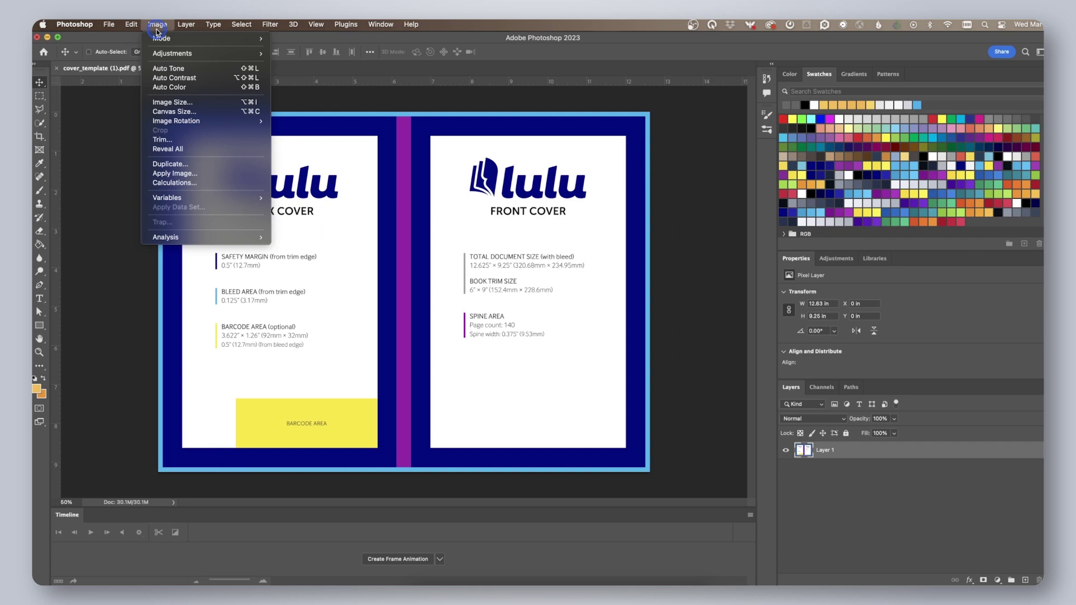
{"action": "mouse_move", "coordinate": [159, 39]}
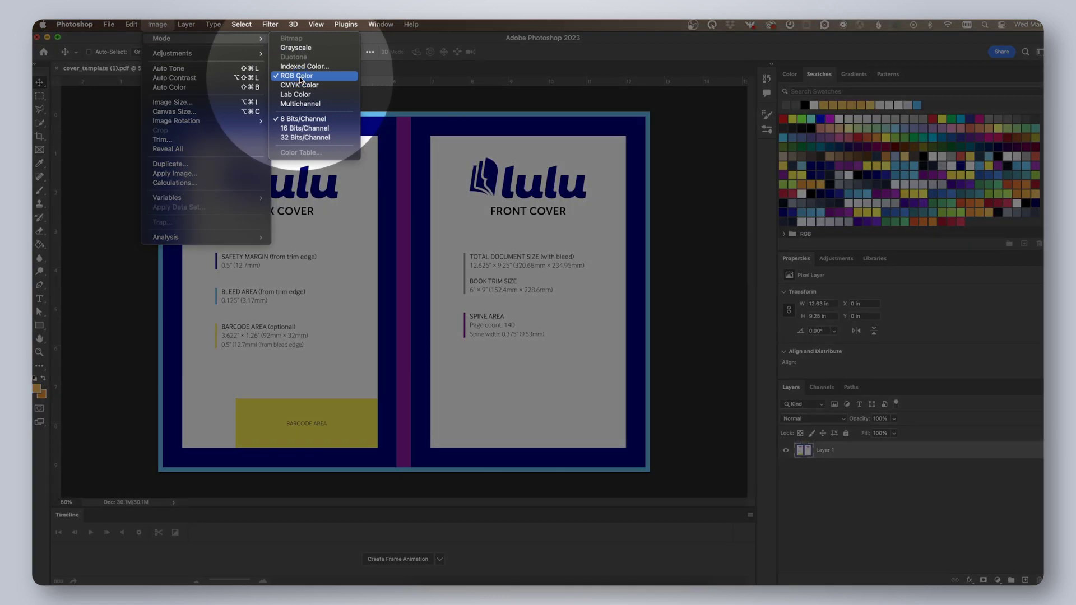
{"action": "left_click", "coordinate": [885, 558]}
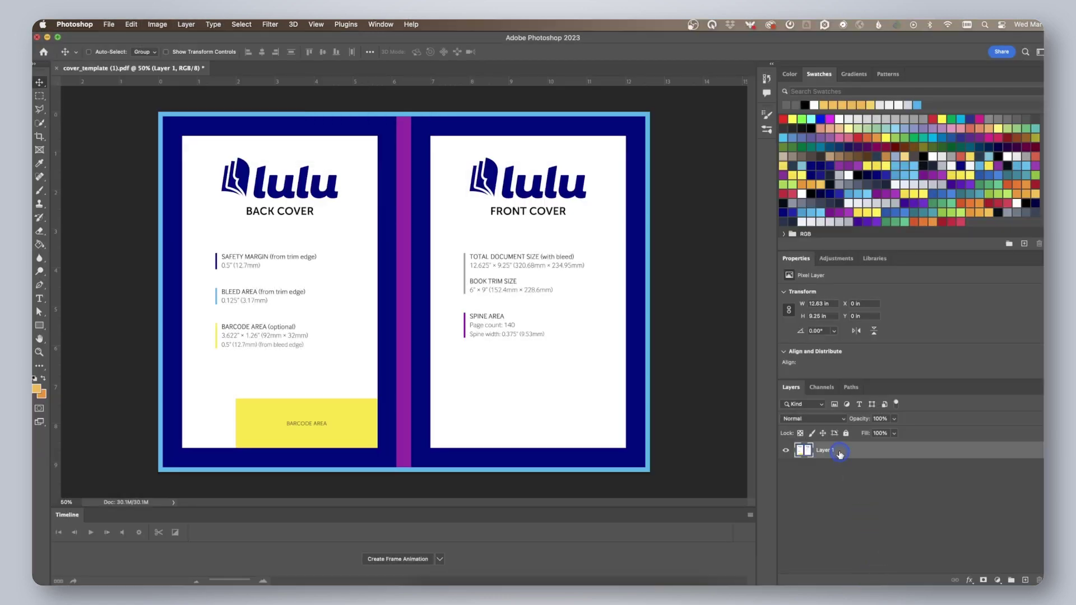
- Add a new empty layer, then select the Hot and Dog title text layers
{"action": "left_click", "coordinate": [1024, 580]}
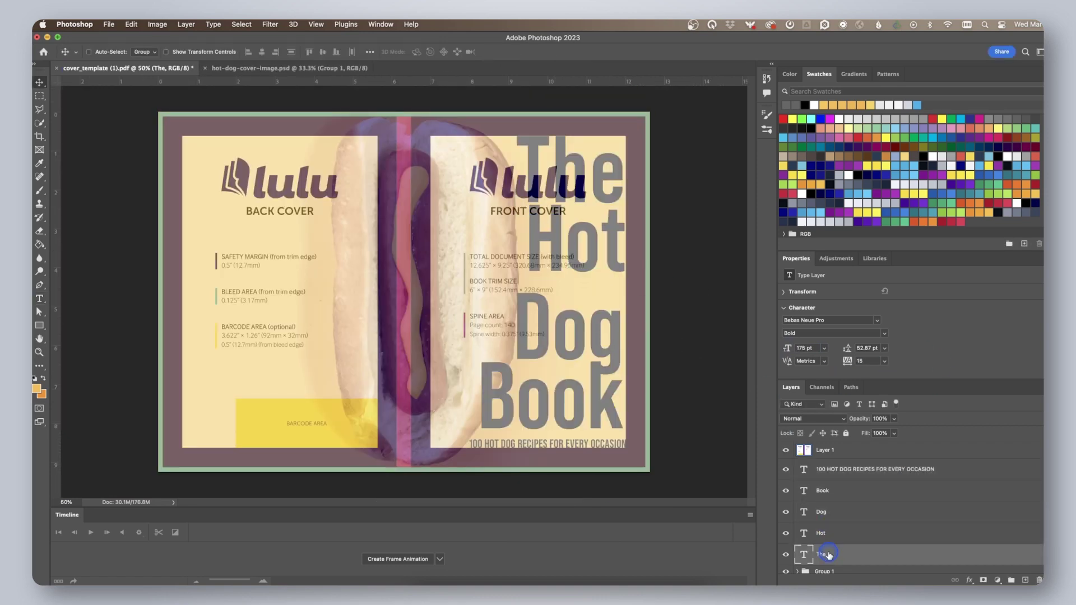
{"action": "left_click", "coordinate": [828, 534]}
{"action": "left_click", "coordinate": [830, 507]}
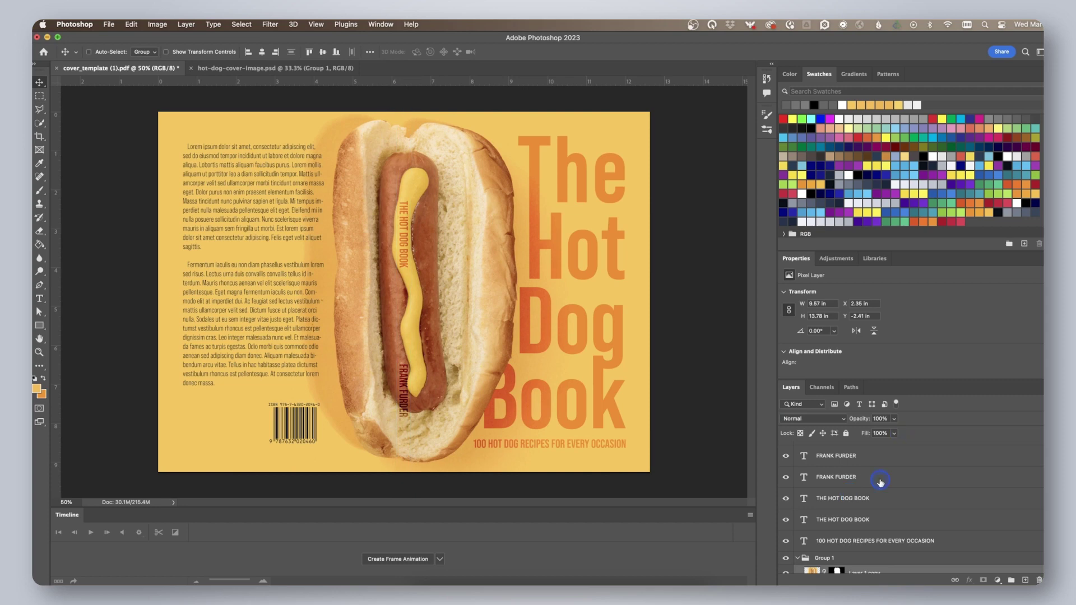
- Show Layer 1's template overlay to check alignment, then hide it again
{"action": "scroll", "coordinate": [880, 482], "scroll_direction": "up", "scroll_amount": 2}
{"action": "left_click", "coordinate": [785, 451]}
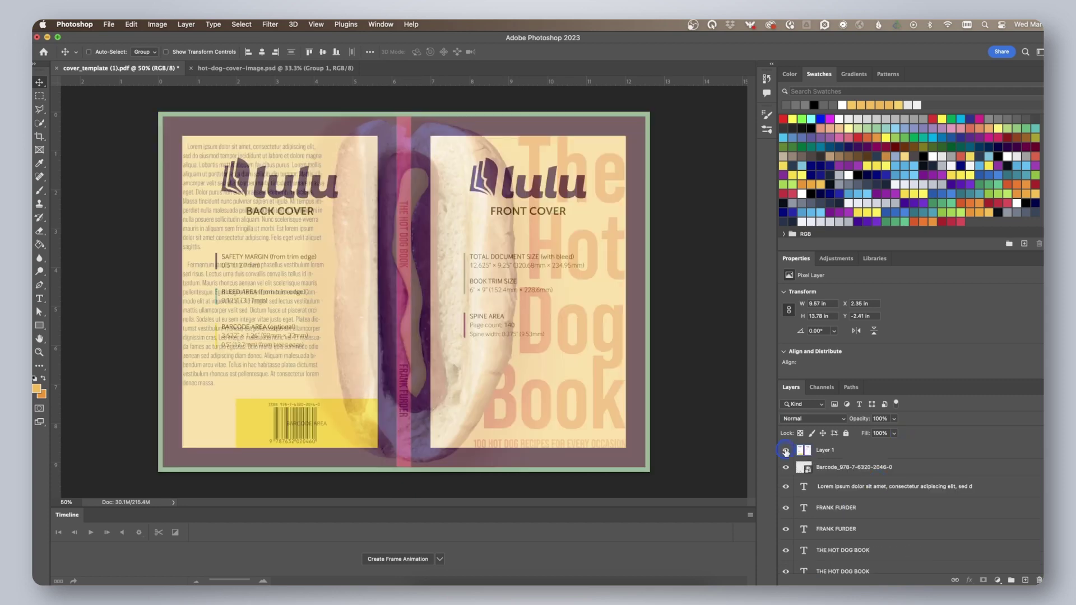
{"action": "left_click", "coordinate": [786, 451]}
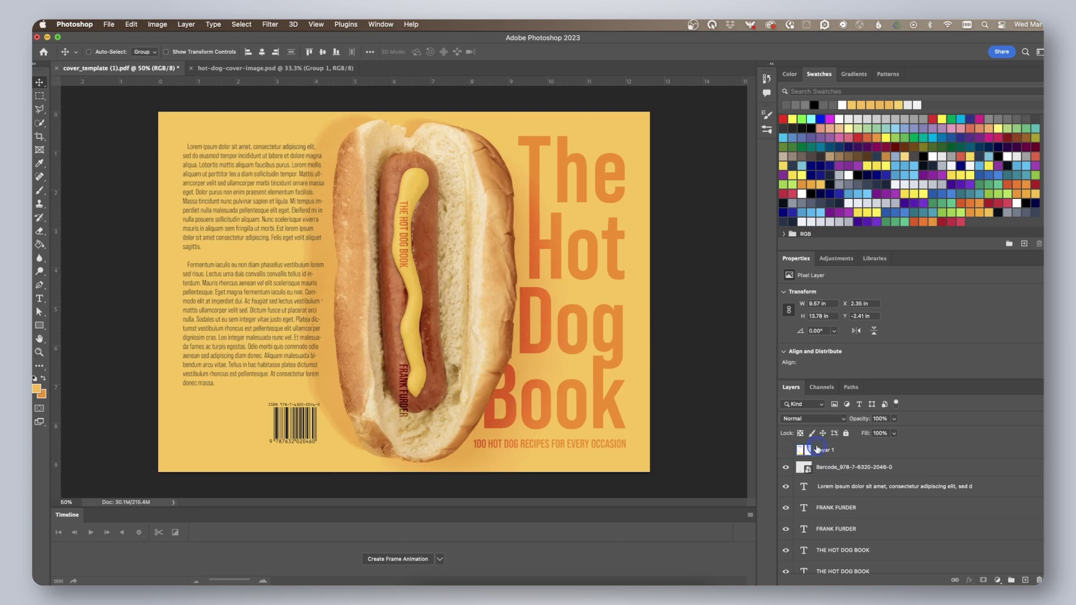
- Save the cover as the-hot-dog-book-cover in Photoshop PDF format
{"action": "left_click", "coordinate": [111, 24]}
{"action": "left_click", "coordinate": [130, 138]}
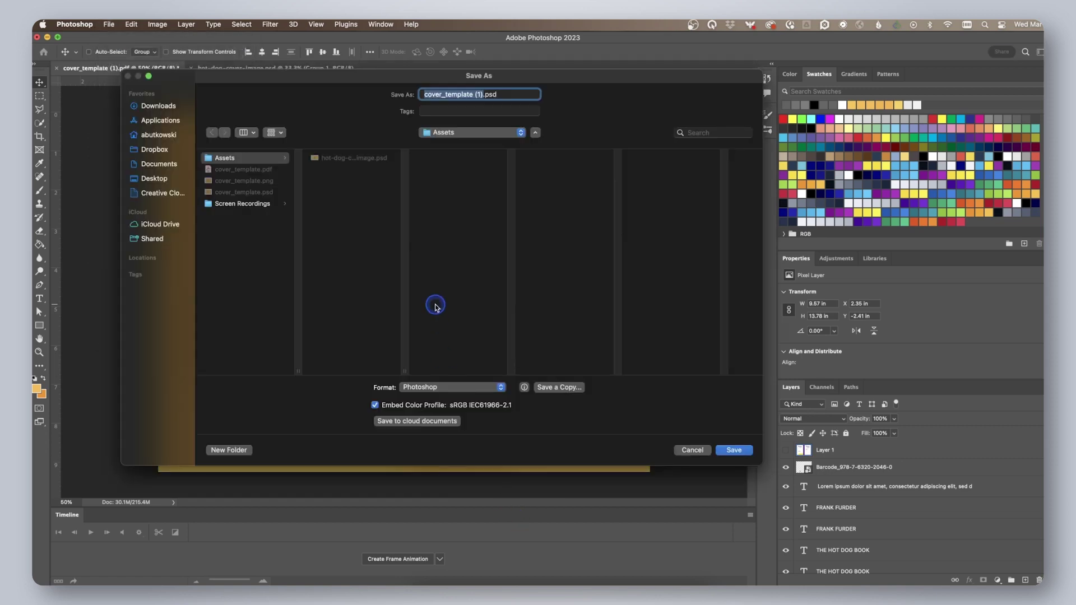
{"action": "type", "text": "THE-HOT-"}
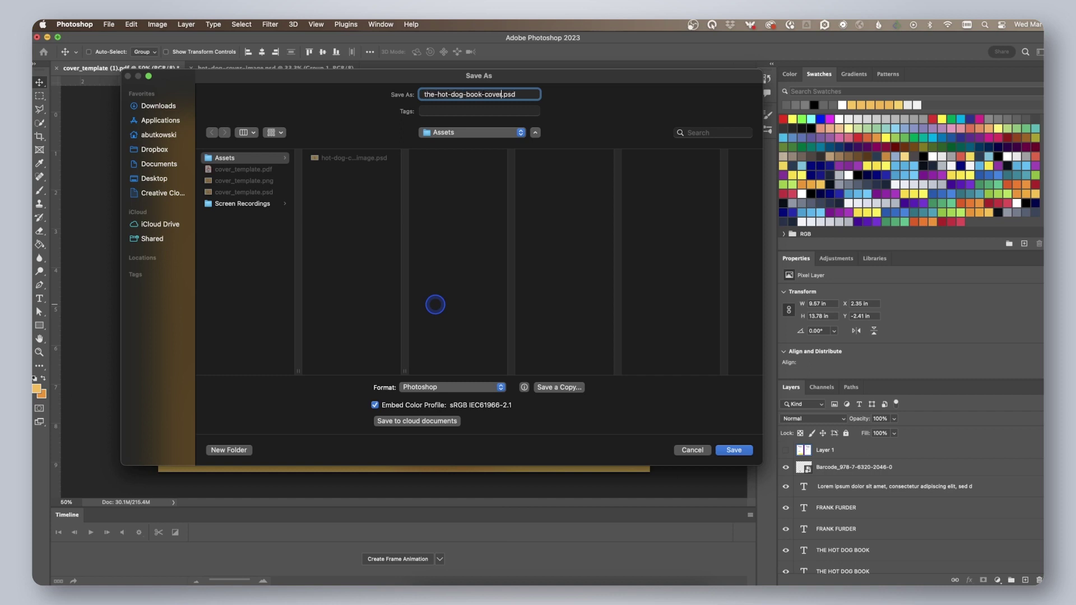
{"action": "left_click", "coordinate": [446, 387]}
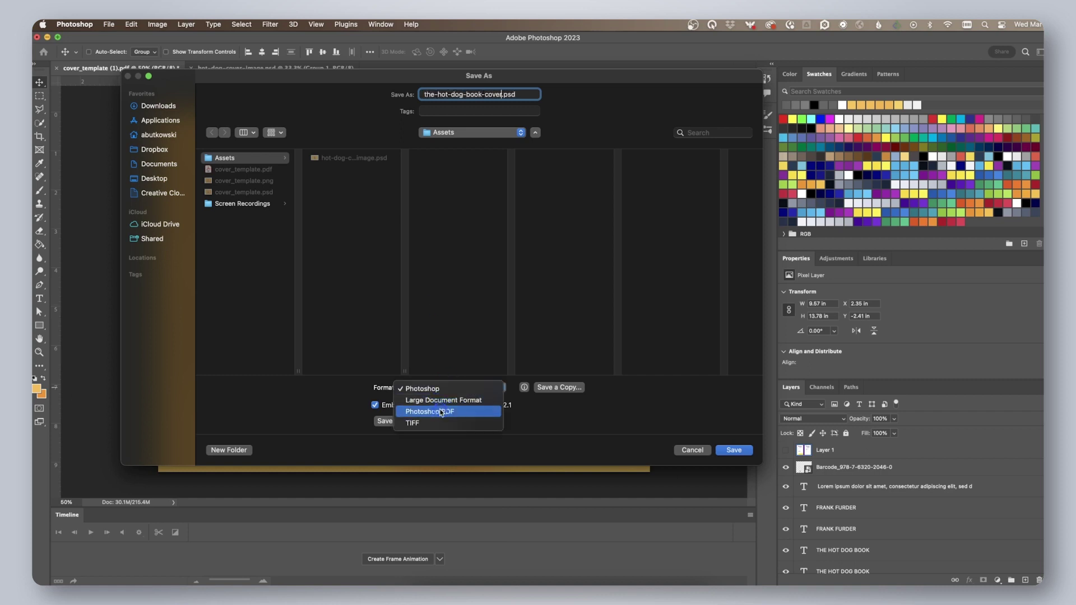
{"action": "left_click", "coordinate": [440, 410]}
{"action": "left_click", "coordinate": [736, 452]}
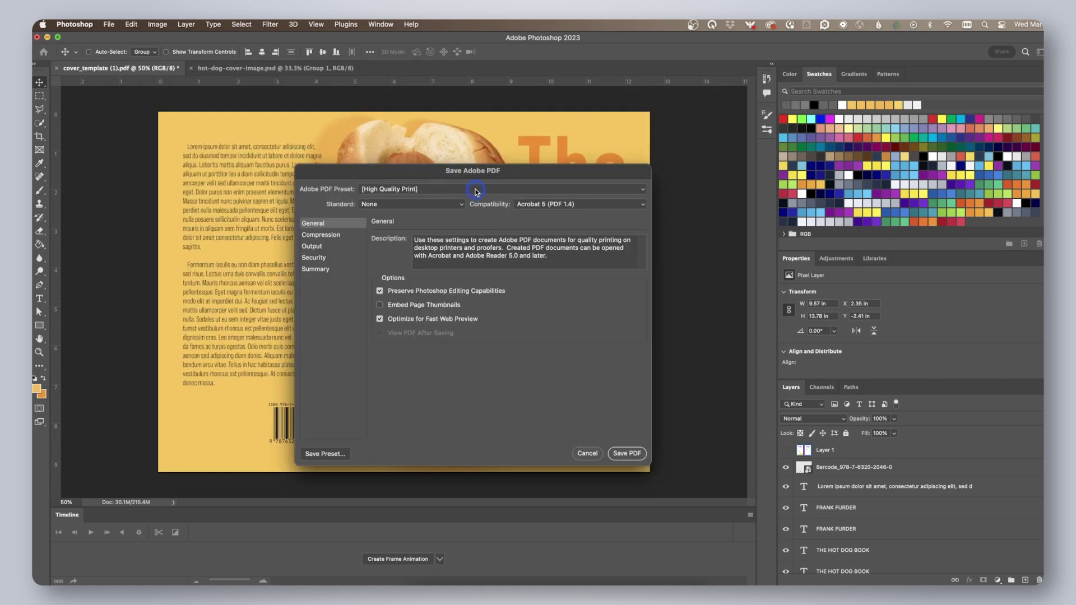
- Keep the High Quality Print preset, write the PDF, and Quick Look it in Finder
{"action": "left_click", "coordinate": [474, 190]}
{"action": "left_click", "coordinate": [475, 190]}
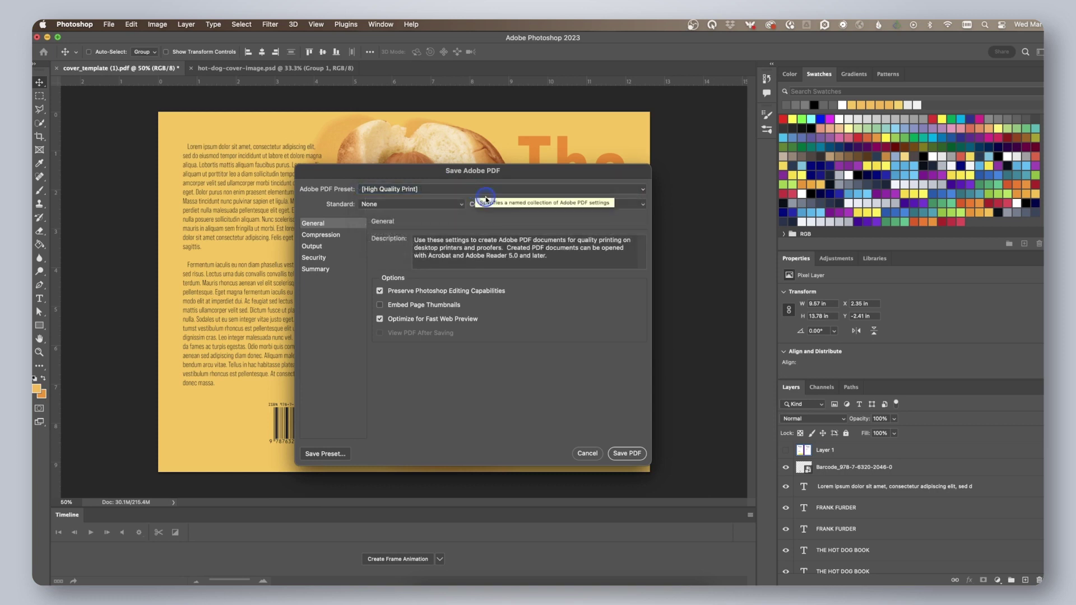
{"action": "left_click", "coordinate": [626, 453]}
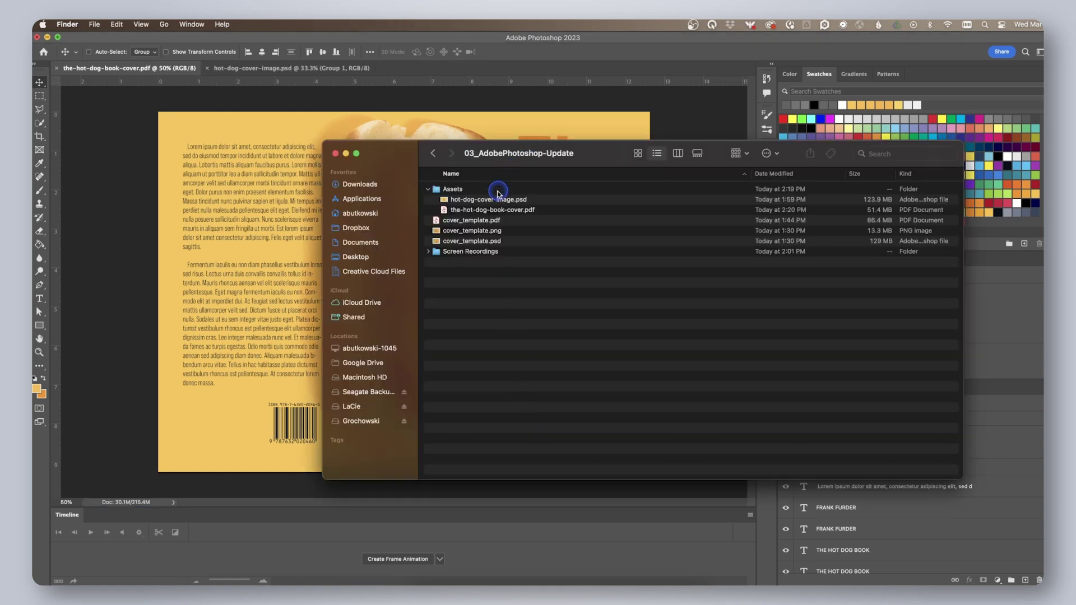
{"action": "left_click", "coordinate": [495, 210]}
{"action": "key", "text": "space"}
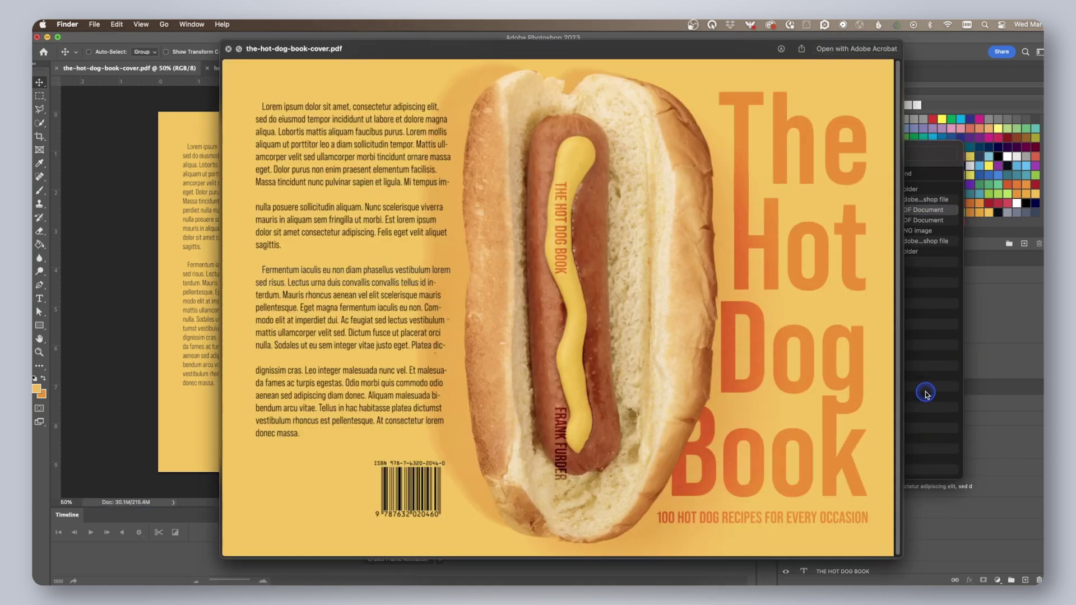